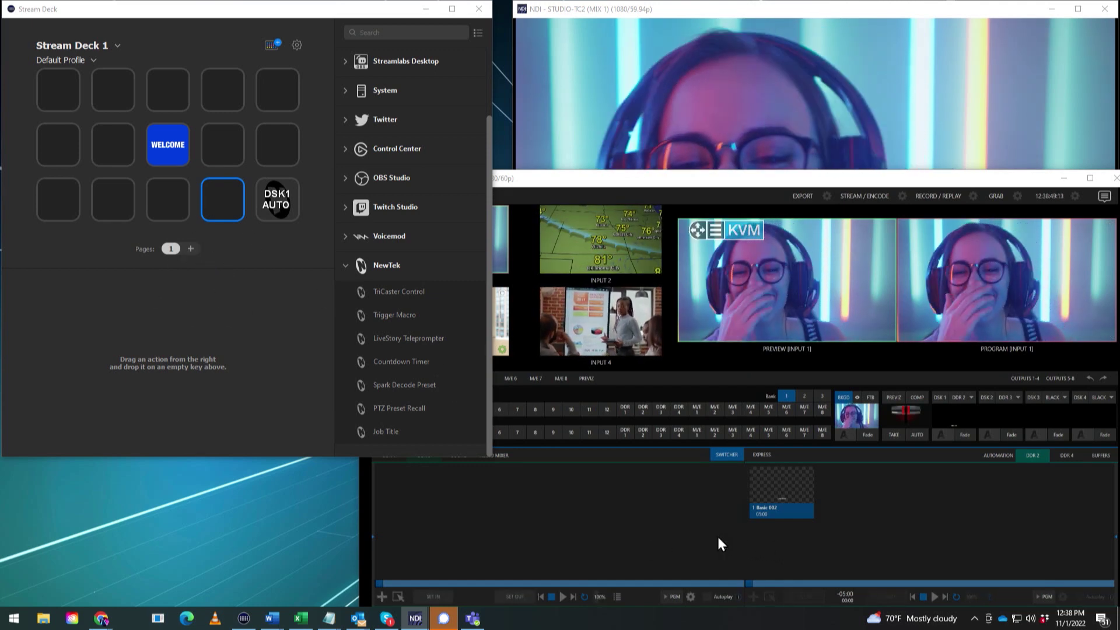
# Check the TriCaster multiviewer and program feed, then return to the Stream Deck configuration.
pyautogui.click(899, 314)
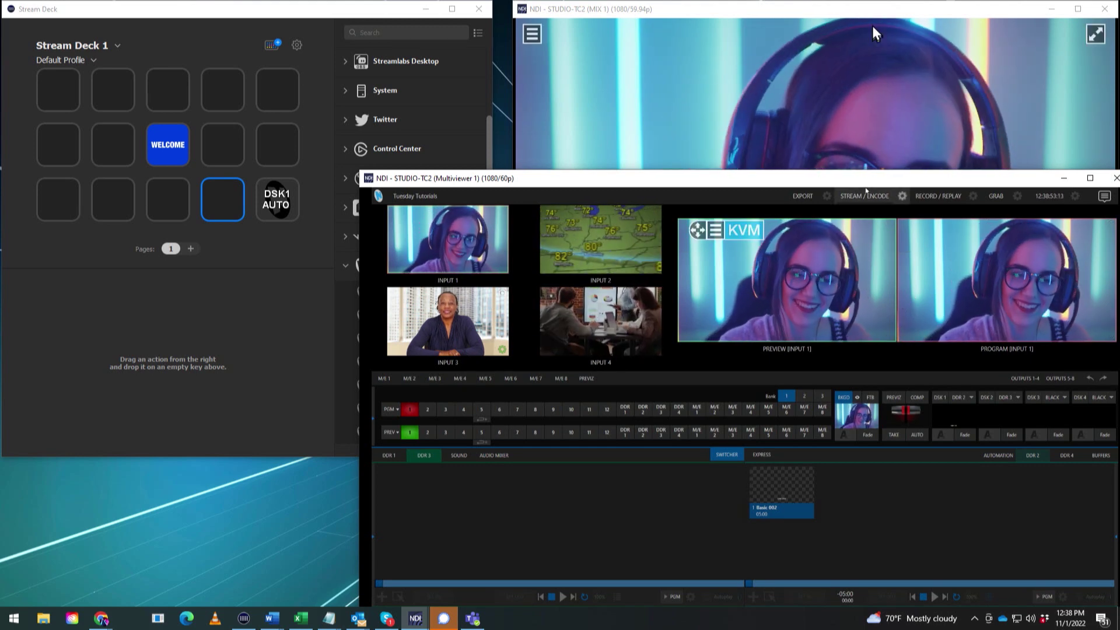
pyautogui.click(890, 16)
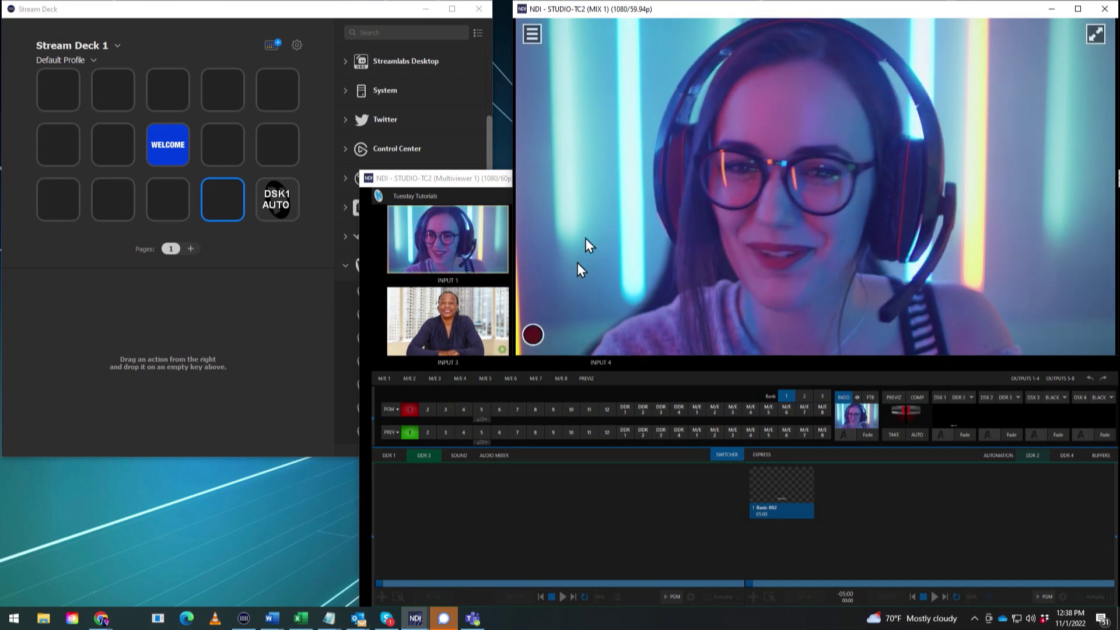
pyautogui.click(682, 514)
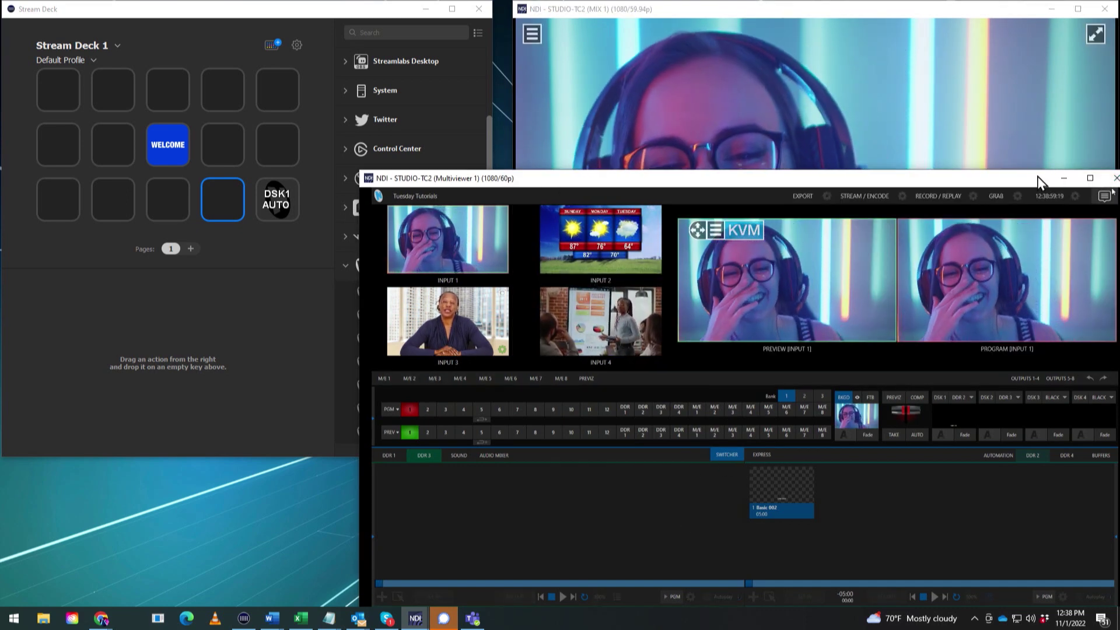
pyautogui.click(335, 13)
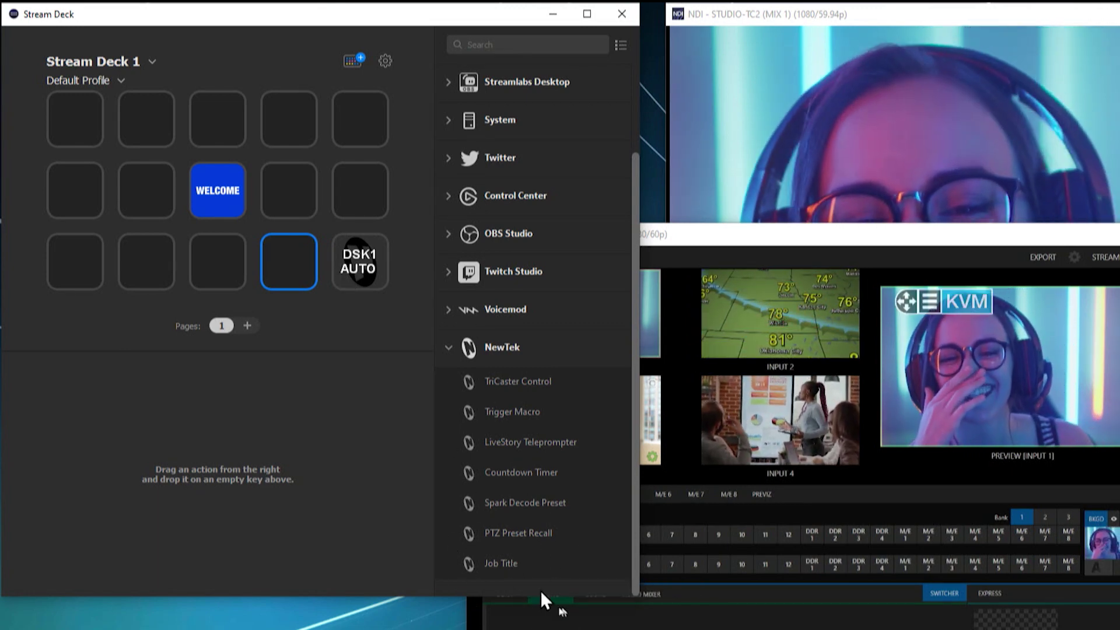
# Place the NewTek Job Title action on the empty key left of DSK1 AUTO.
pyautogui.click(357, 274)
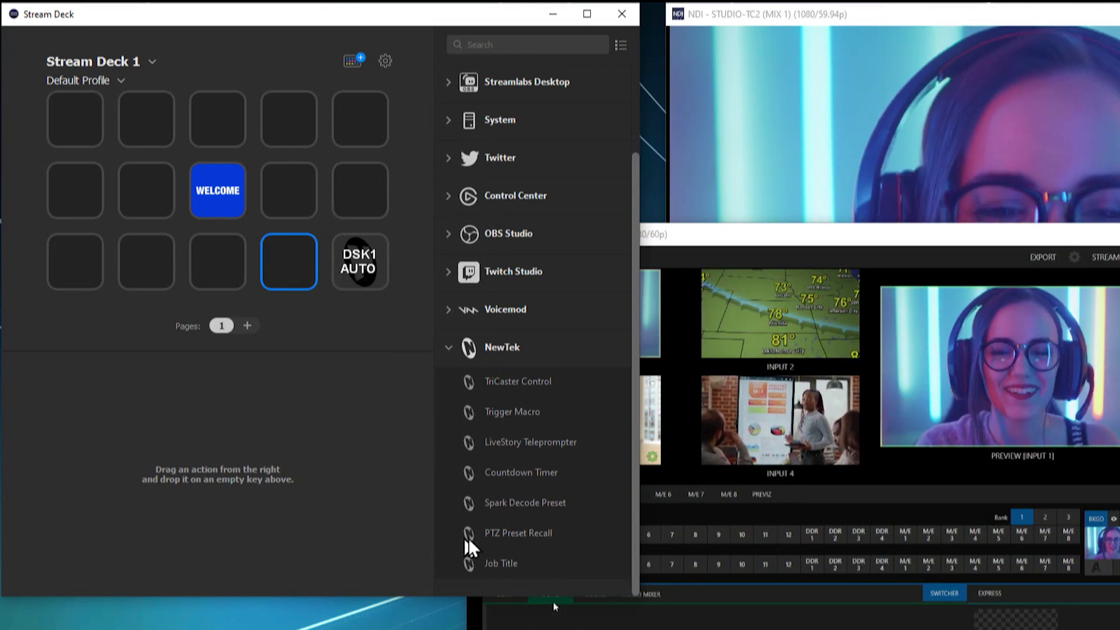
pyautogui.moveTo(500, 565)
pyautogui.mouseDown()
pyautogui.moveTo(303, 261)
pyautogui.moveTo(290, 262)
pyautogui.mouseUp()
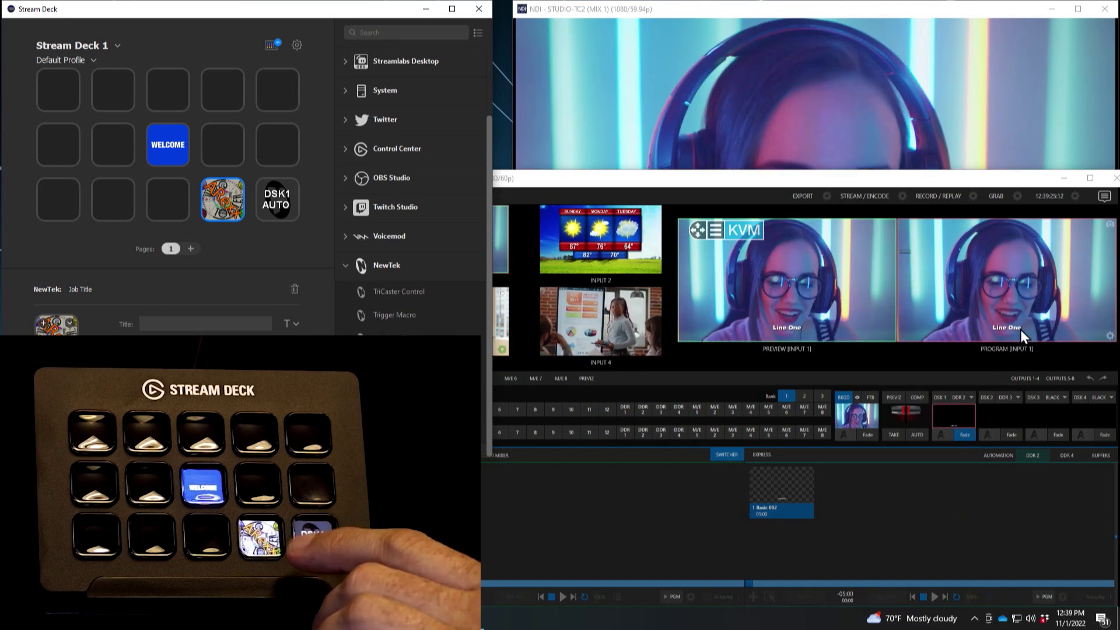
pyautogui.doubleClick(1020, 12)
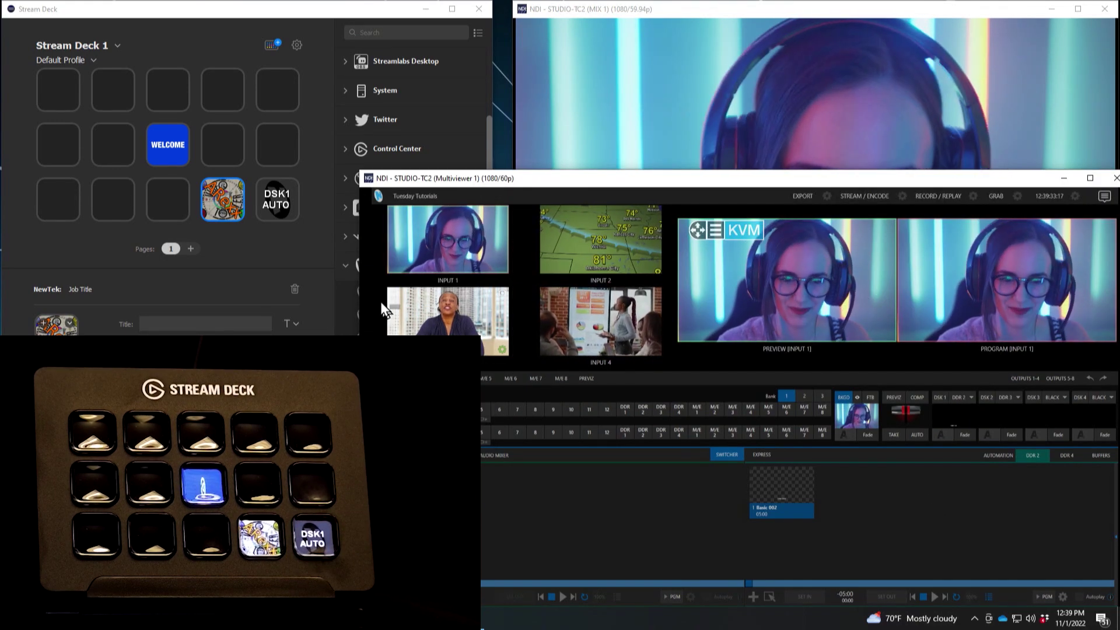
# Title the key 'Lower Third' and enter TriCaster IP 10.28.3.10 and the password.
pyautogui.click(222, 207)
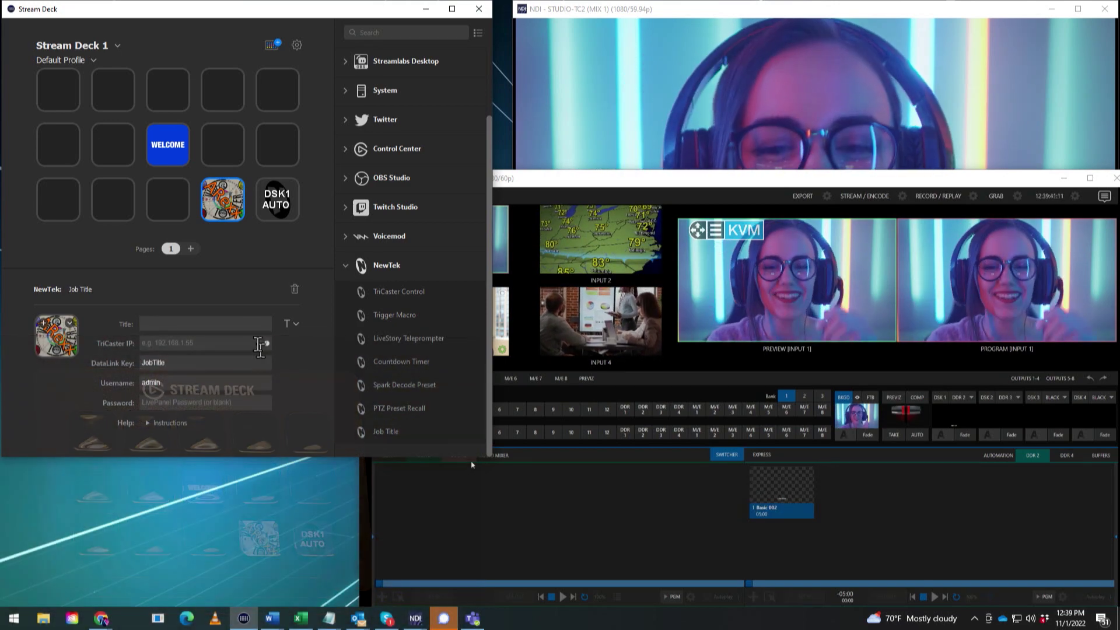
pyautogui.click(201, 326)
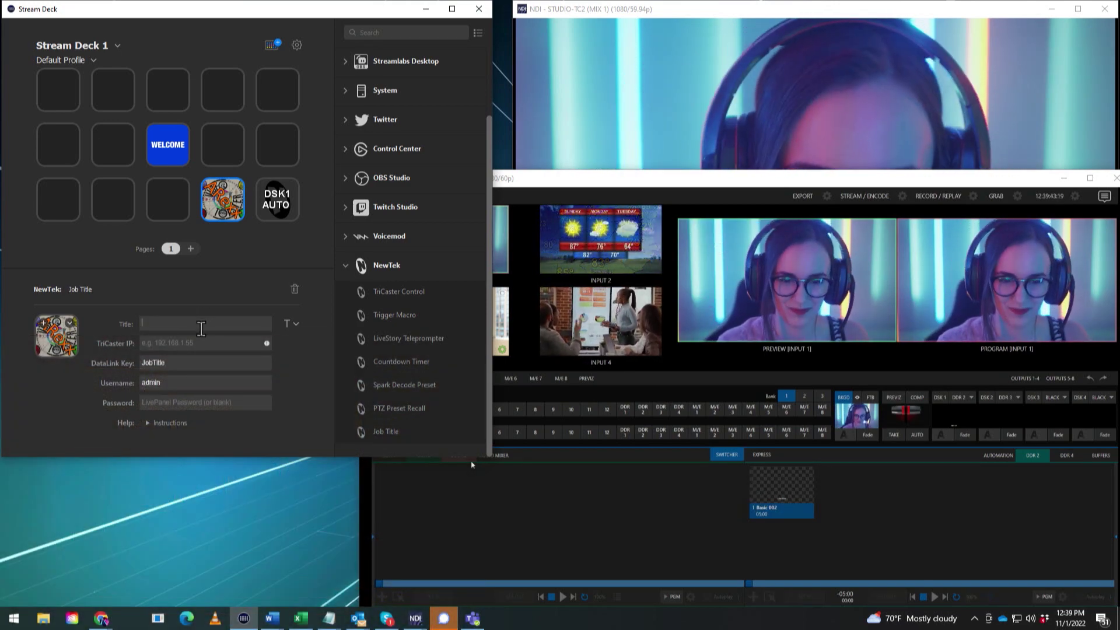
pyautogui.write('Lo')
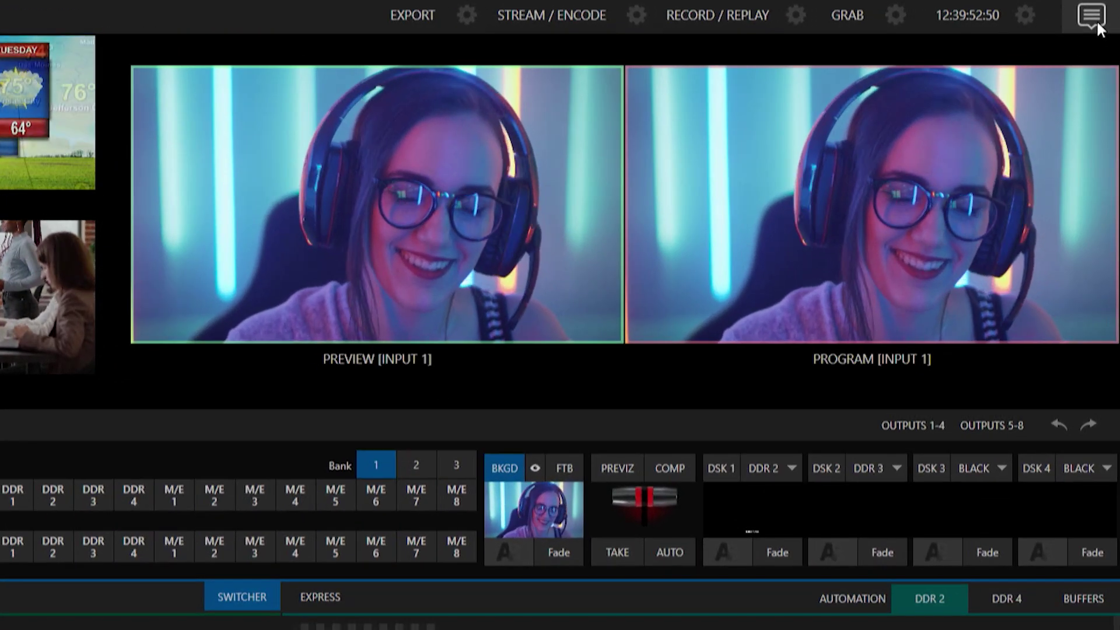
pyautogui.click(1098, 14)
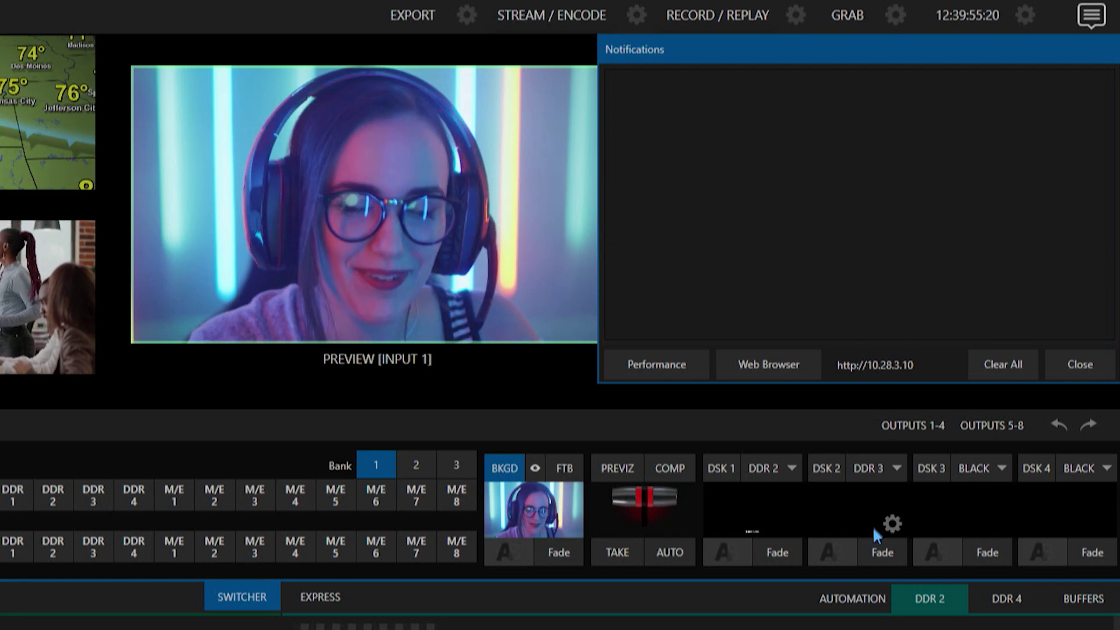
pyautogui.click(1090, 356)
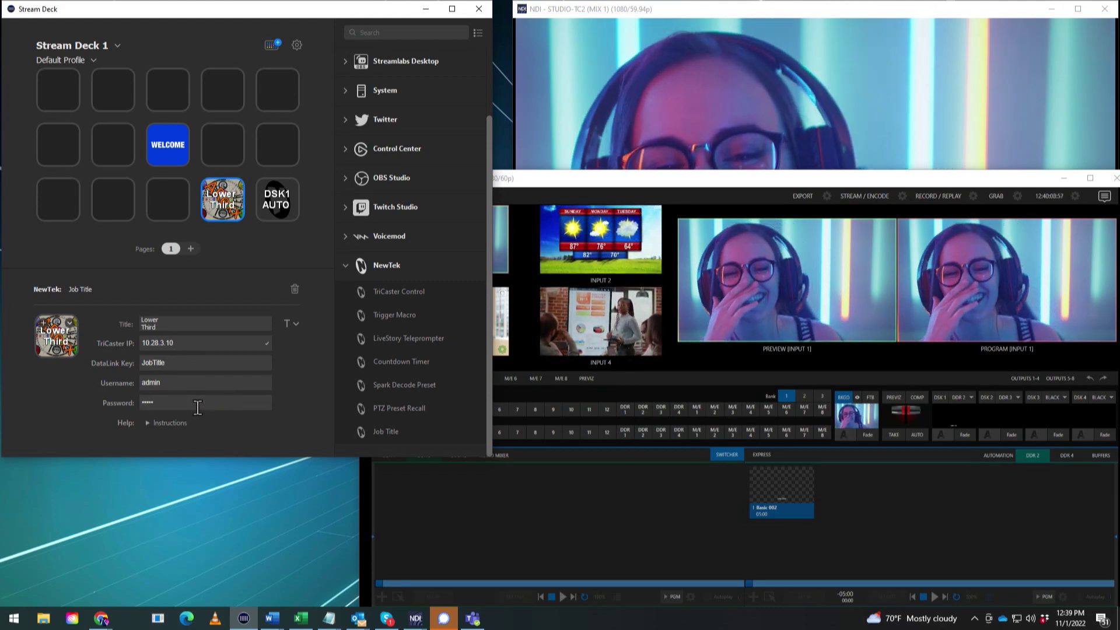
pyautogui.click(887, 489)
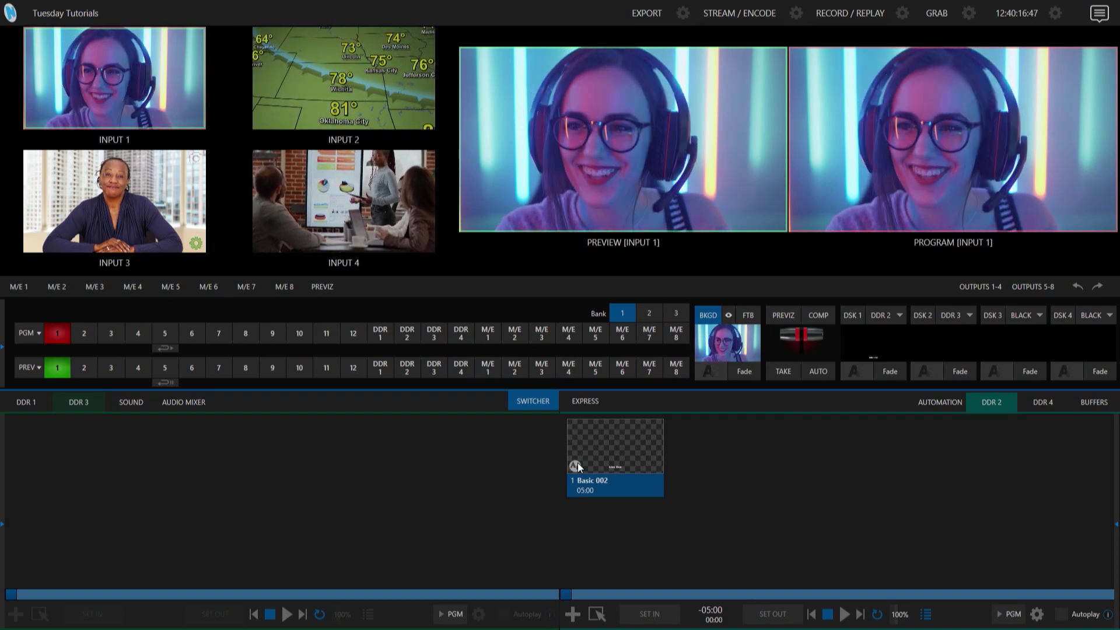
# Change the Basic 002 title's Line One text to %JobTitle% and close the editor.
pyautogui.click(577, 463)
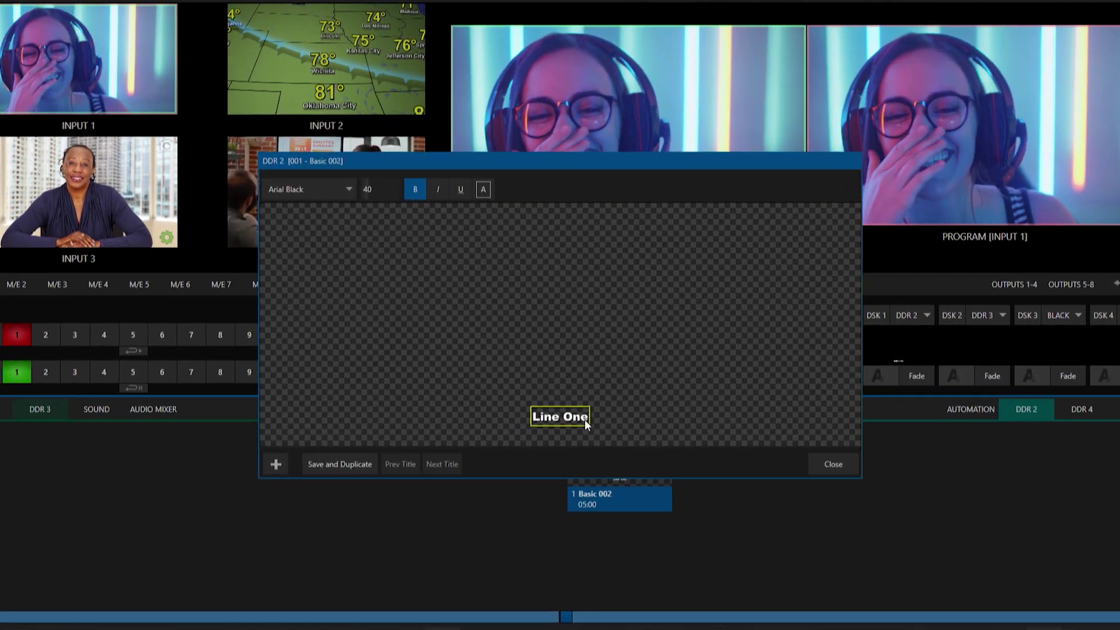
pyautogui.doubleClick(560, 409)
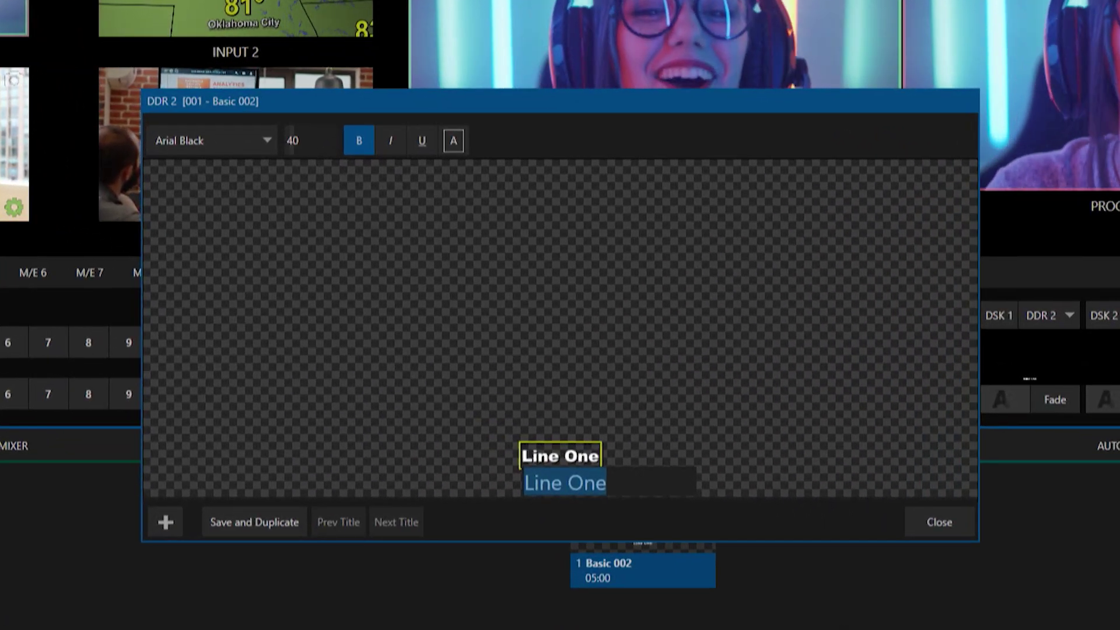
pyautogui.write('%')
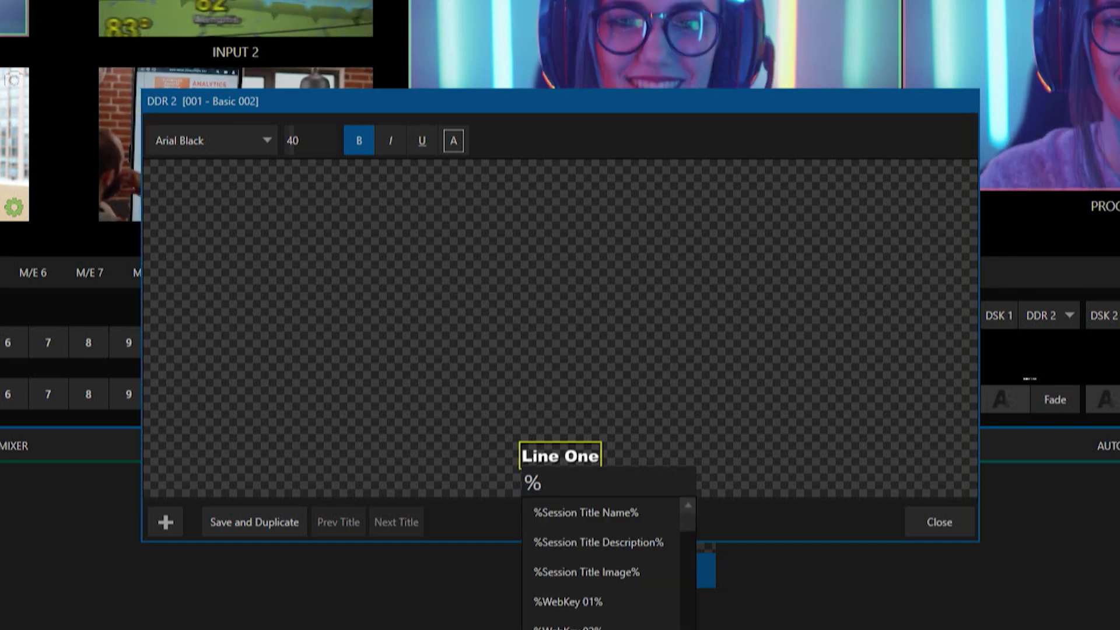
pyautogui.write('Job')
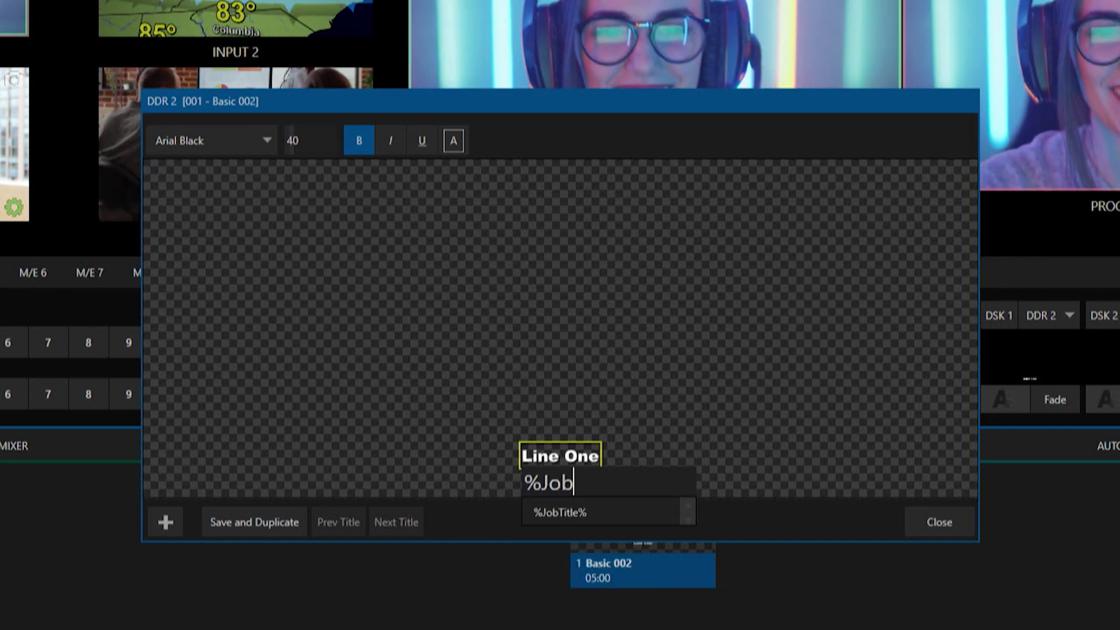
pyautogui.press('Down')
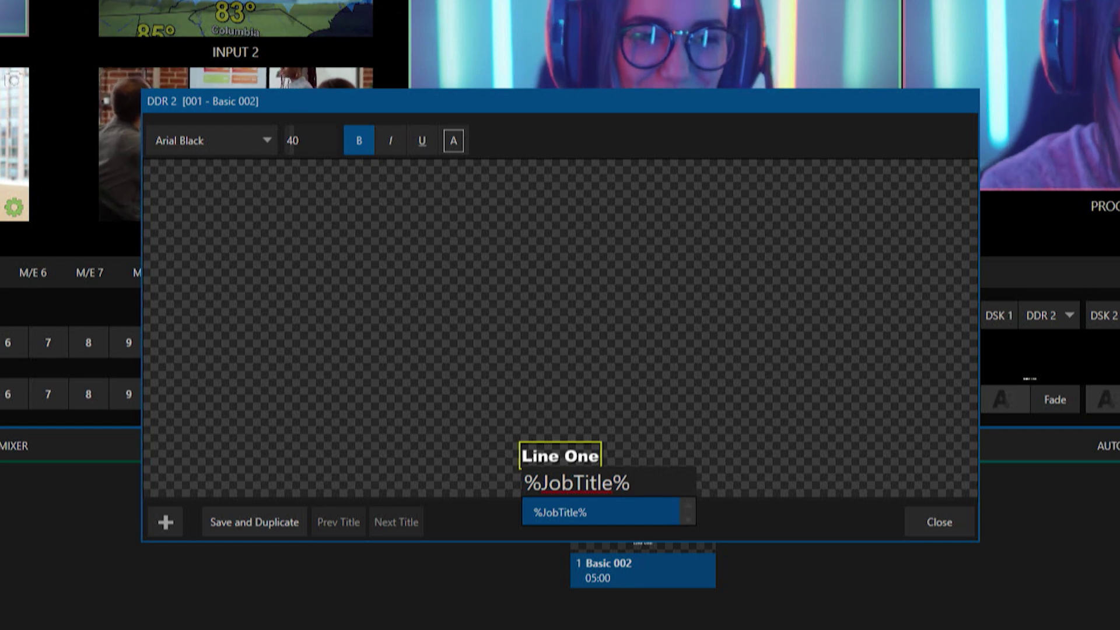
pyautogui.press('Return')
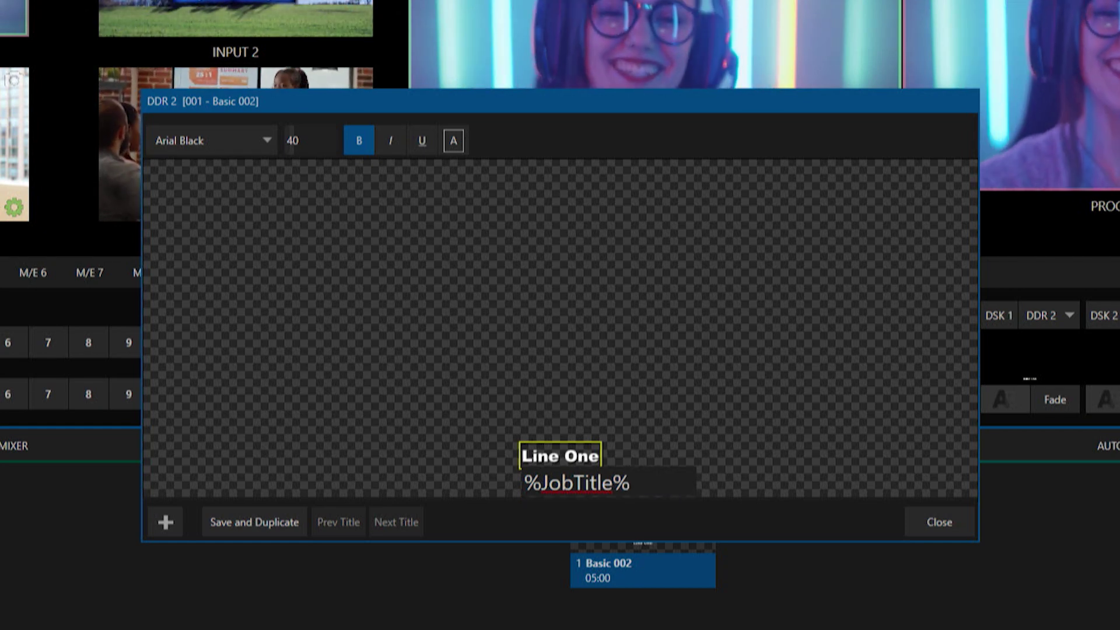
pyautogui.click(939, 522)
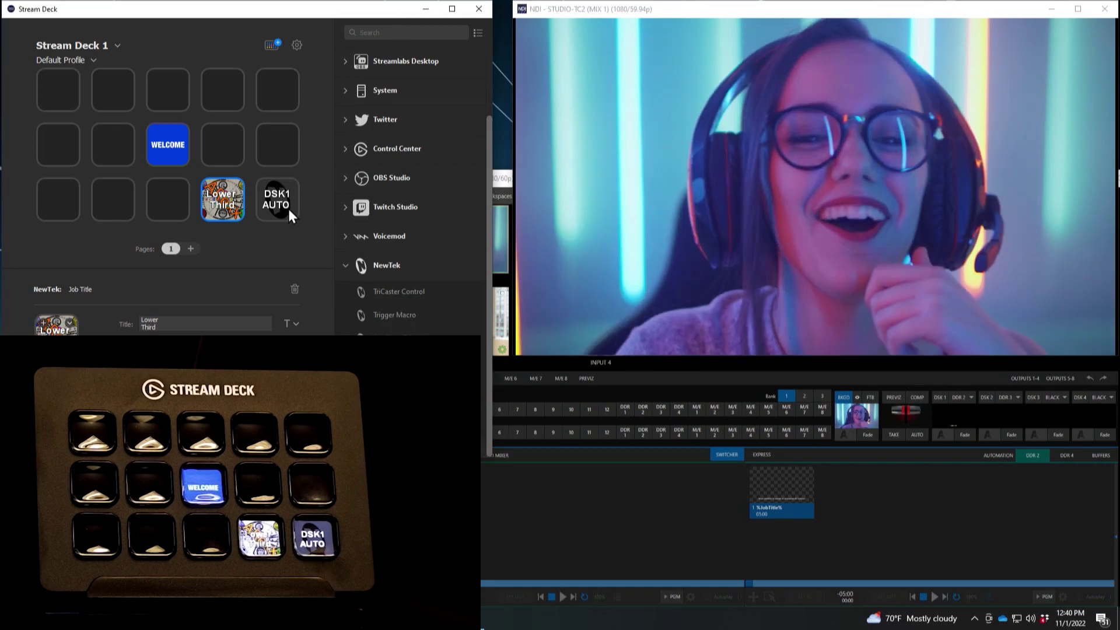
# Trigger the Lower Third key to air 'Chief Dean responsible for mis-communication'.
pyautogui.click(232, 207)
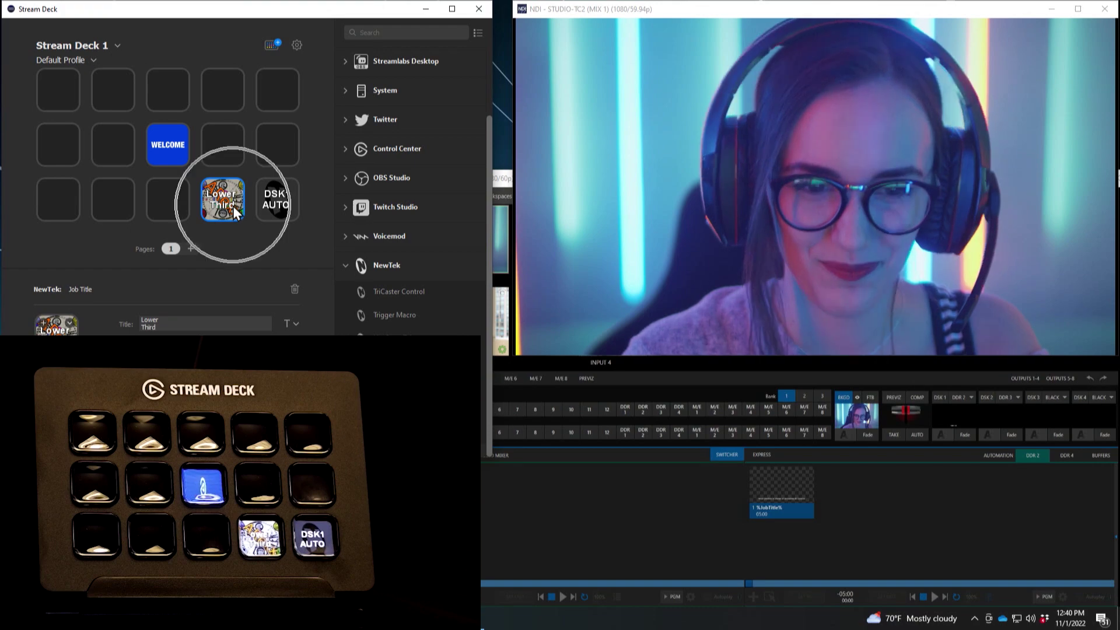